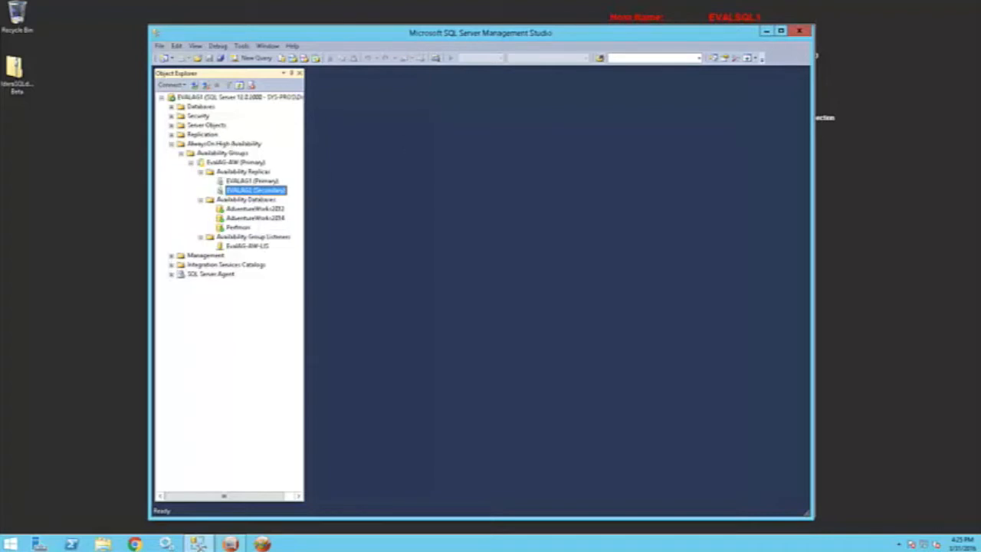
# Switch to SQLsafe Management Console and add EVALAG1 and EVALAG2 to the list of SQL Server instances to register.
pyautogui.click(766, 31)
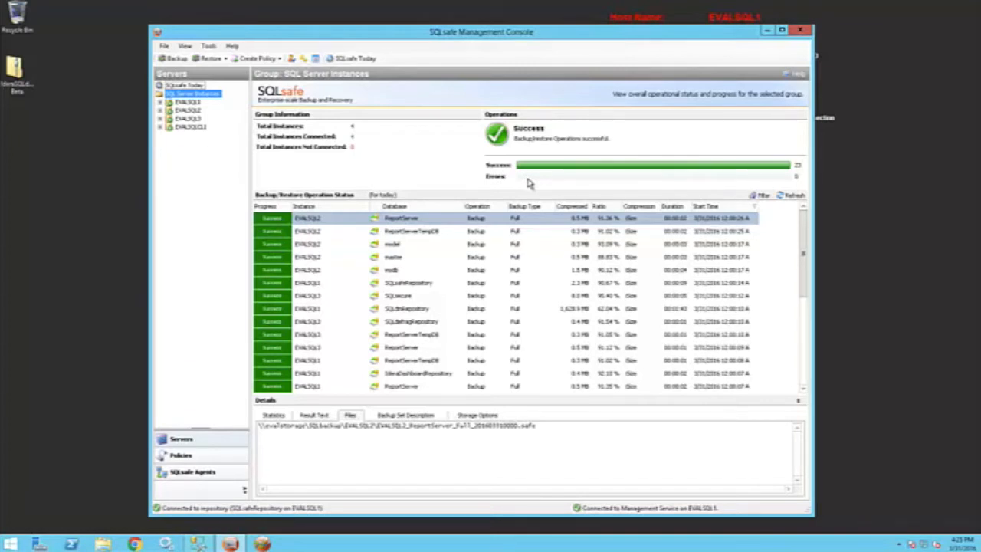
pyautogui.rightClick(185, 98)
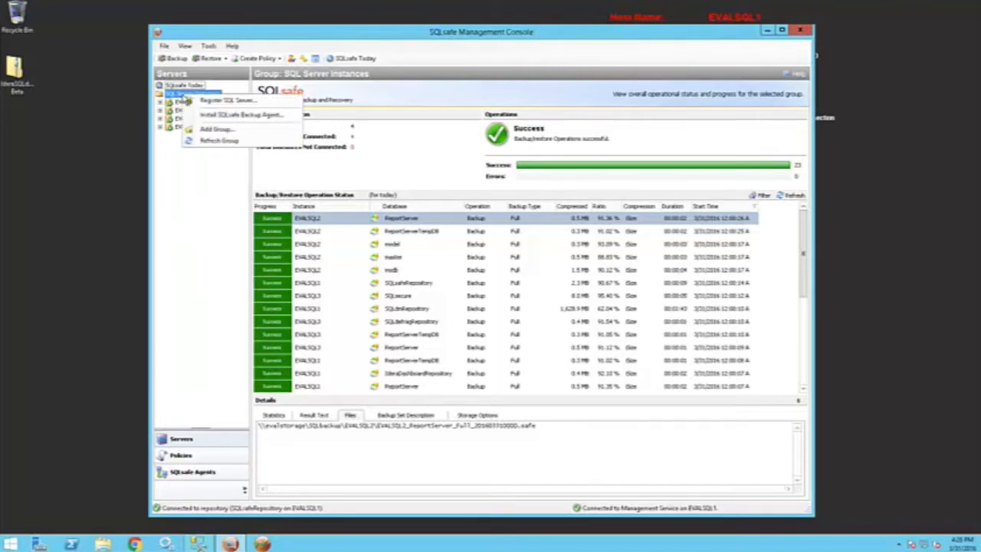
pyautogui.click(250, 100)
pyautogui.click(357, 192)
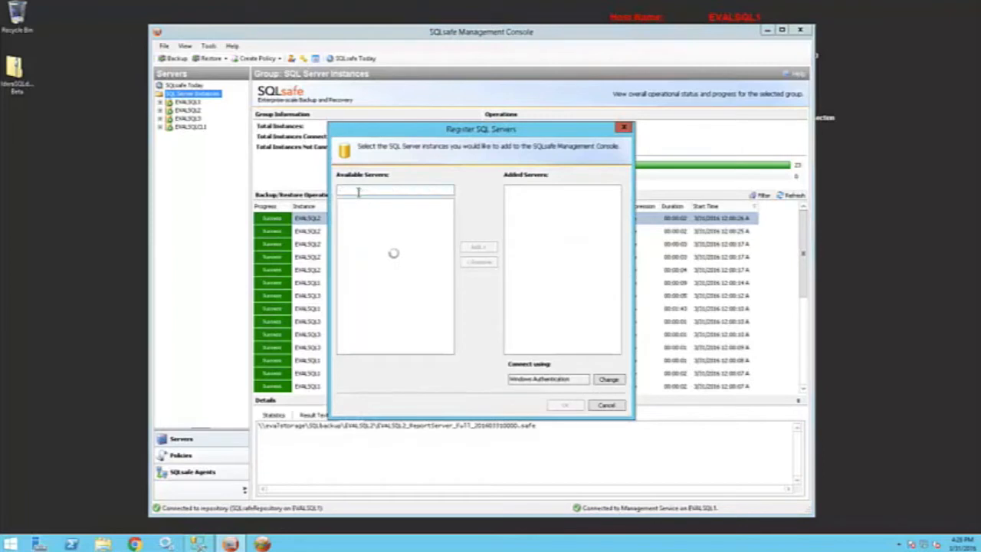
pyautogui.write('EVALSQL3')
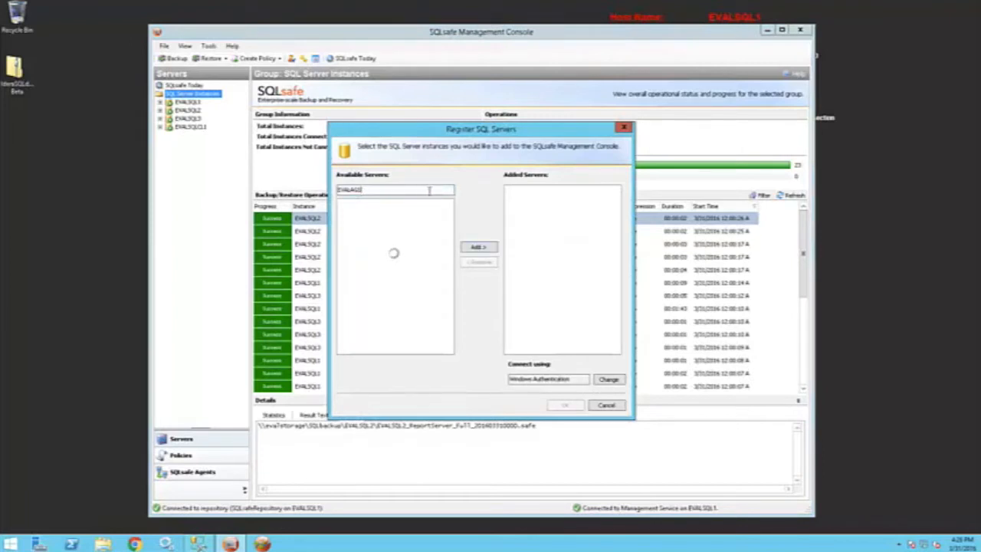
pyautogui.click(479, 247)
pyautogui.click(373, 192)
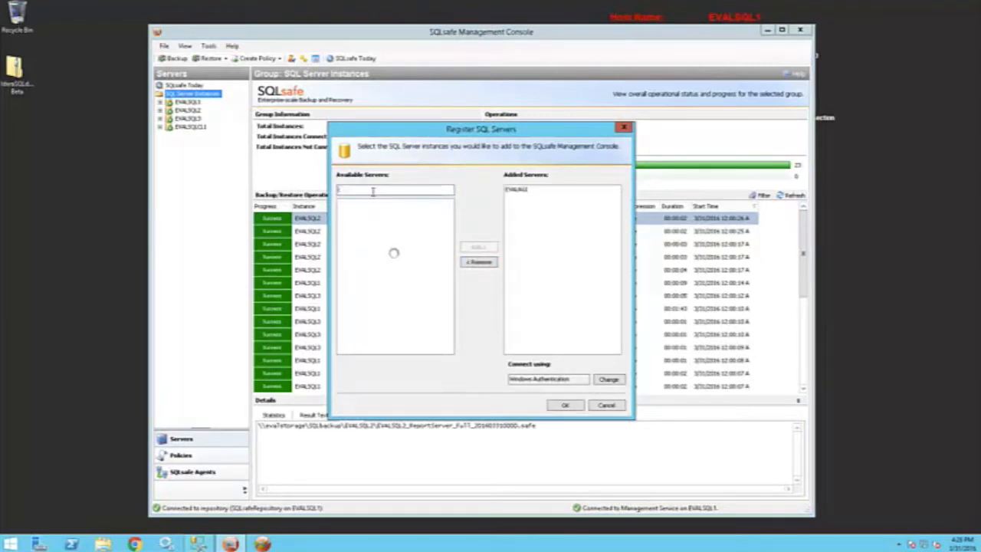
pyautogui.write('EVALSQL3')
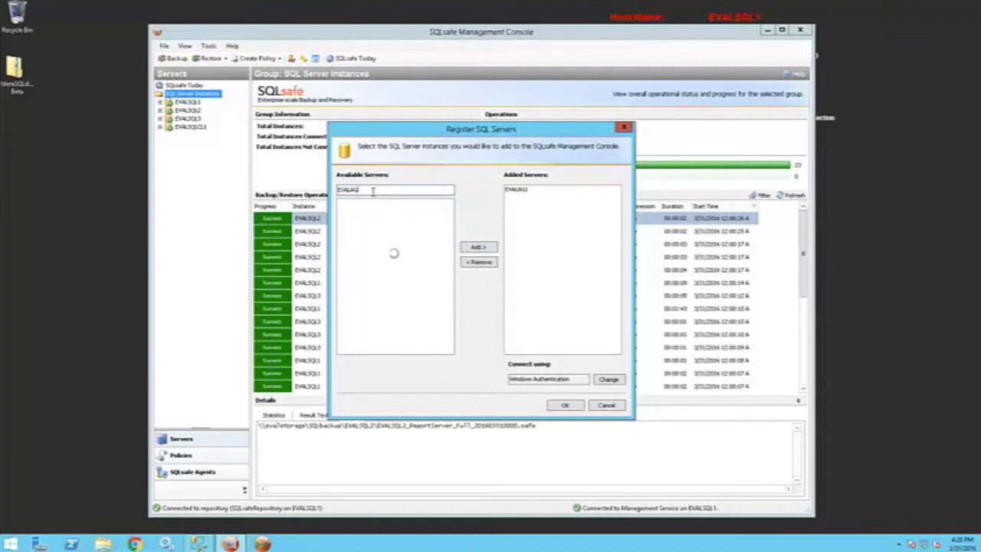
pyautogui.click(479, 248)
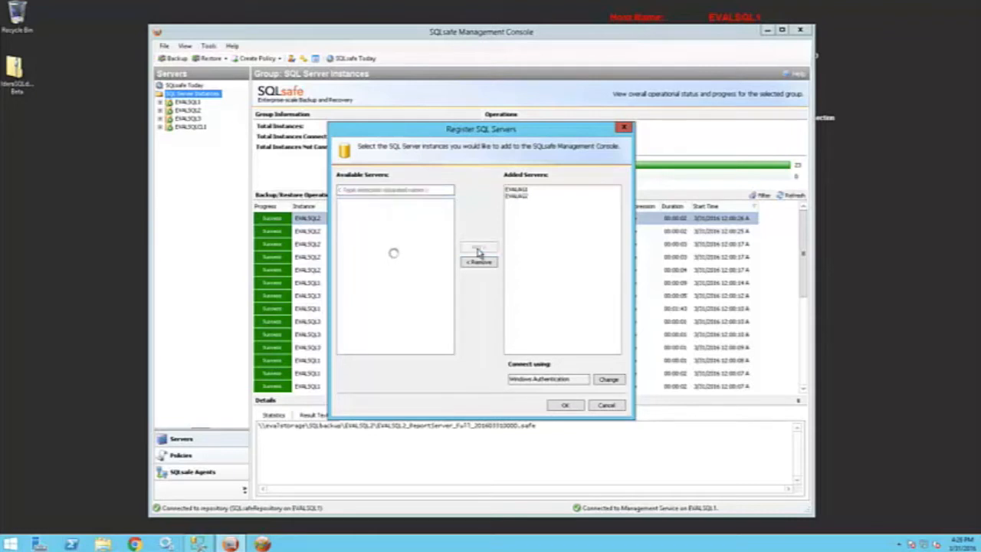
# Check the connection credentials, keep Windows Authentication, and register both added servers.
pyautogui.click(607, 380)
pyautogui.moveTo(469, 222); pyautogui.dragTo(396, 195)
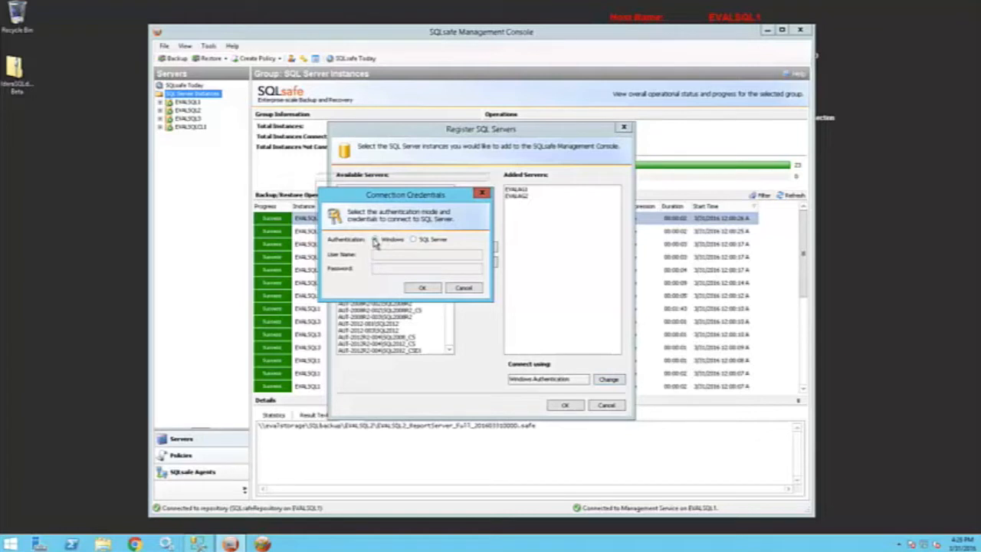
pyautogui.click(462, 288)
pyautogui.click(564, 406)
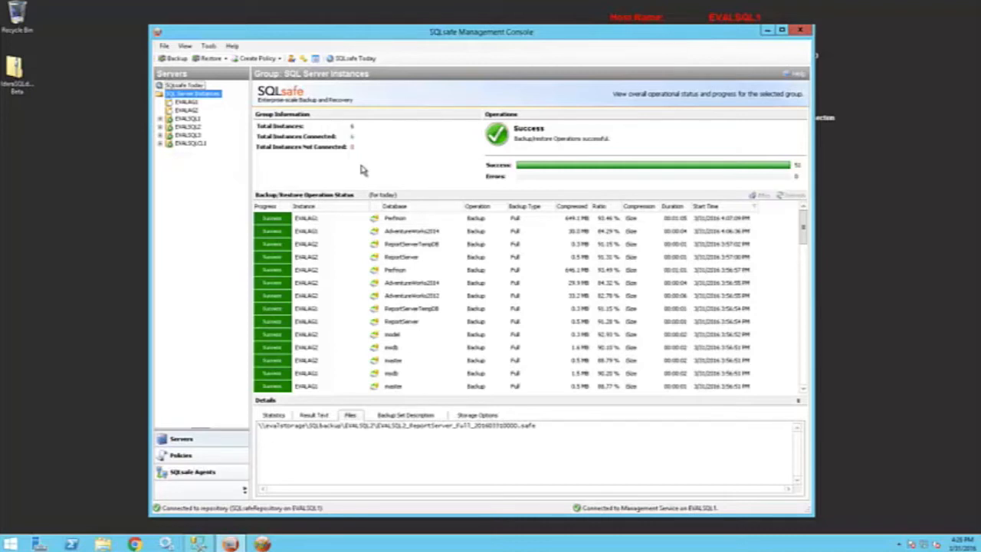
# Review the agent deployment preferences for the service account used by deployed Backup Agents, leaving them unchanged.
pyautogui.rightClick(186, 104)
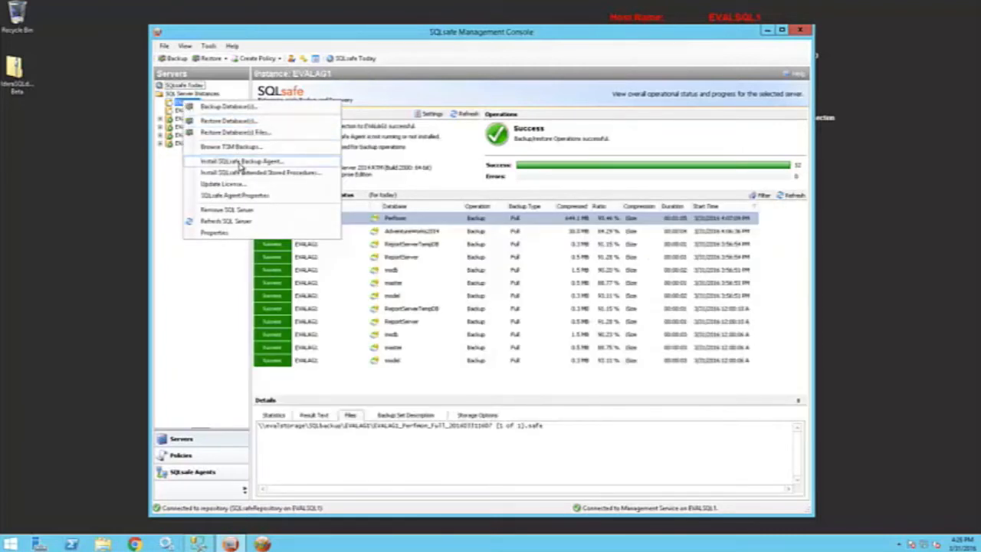
pyautogui.click(465, 90)
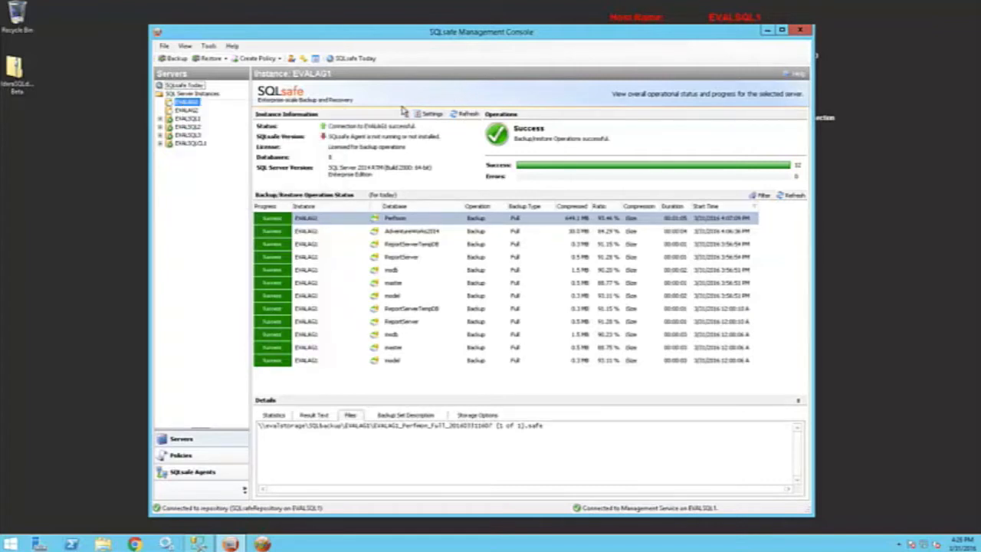
pyautogui.click(209, 46)
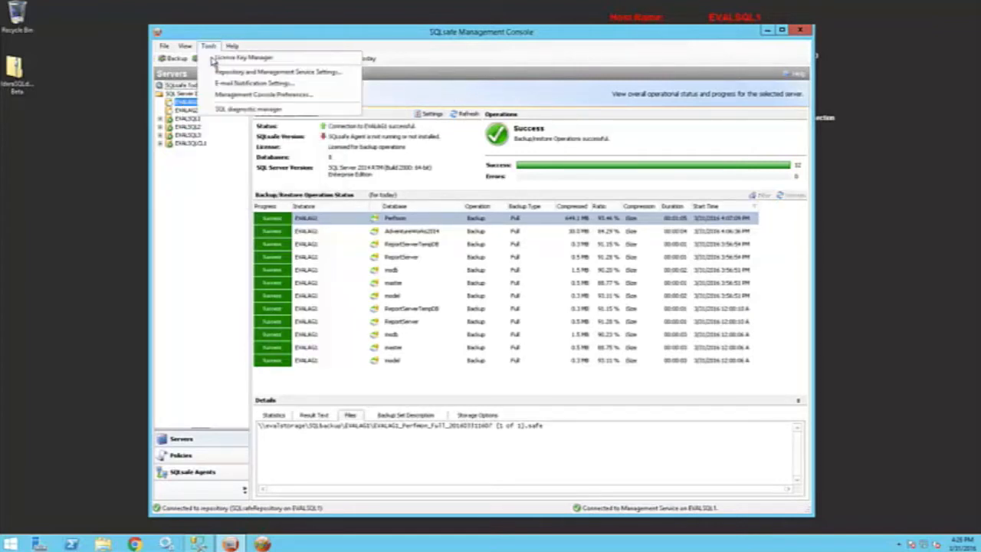
pyautogui.click(226, 95)
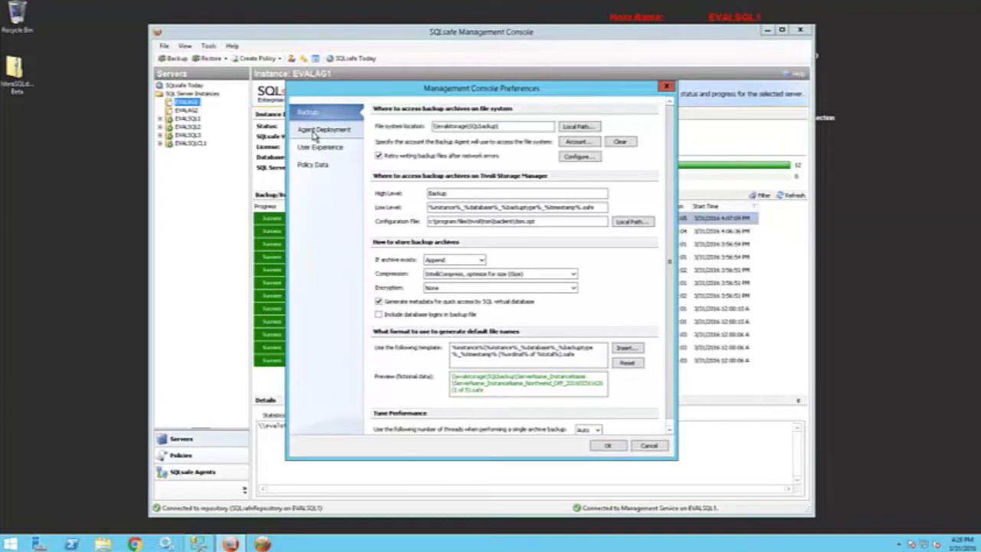
pyautogui.click(315, 132)
pyautogui.moveTo(472, 149); pyautogui.dragTo(424, 148)
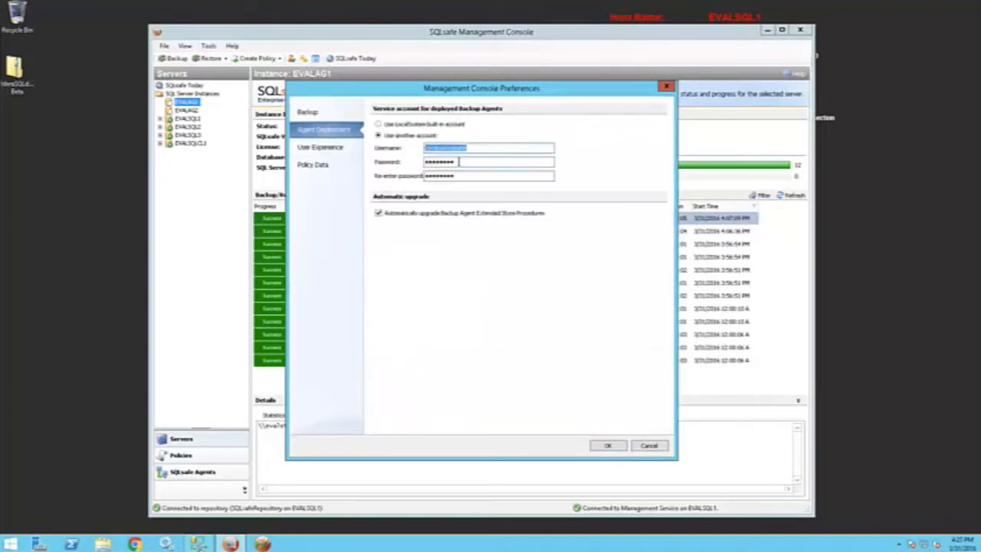
pyautogui.click(665, 87)
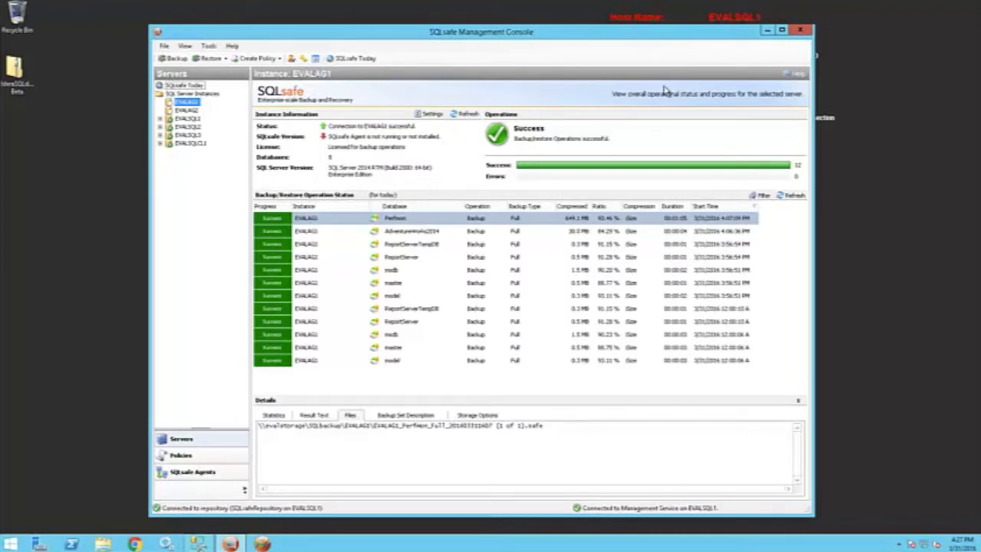
# Install the SQLsafe Backup Agent on EVALAG1 with the extended stored procedures option enabled, accepting installation on the active cluster node.
pyautogui.rightClick(192, 103)
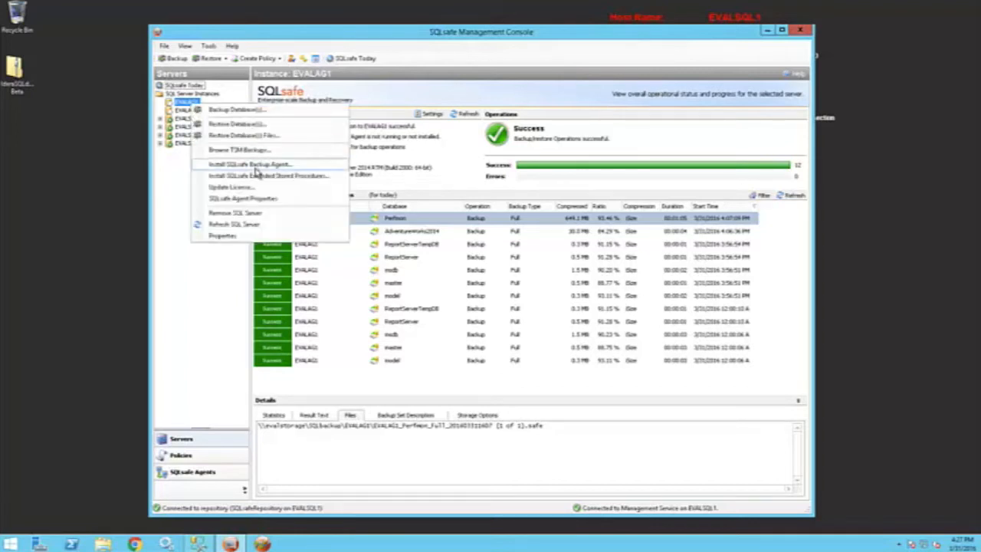
pyautogui.click(257, 166)
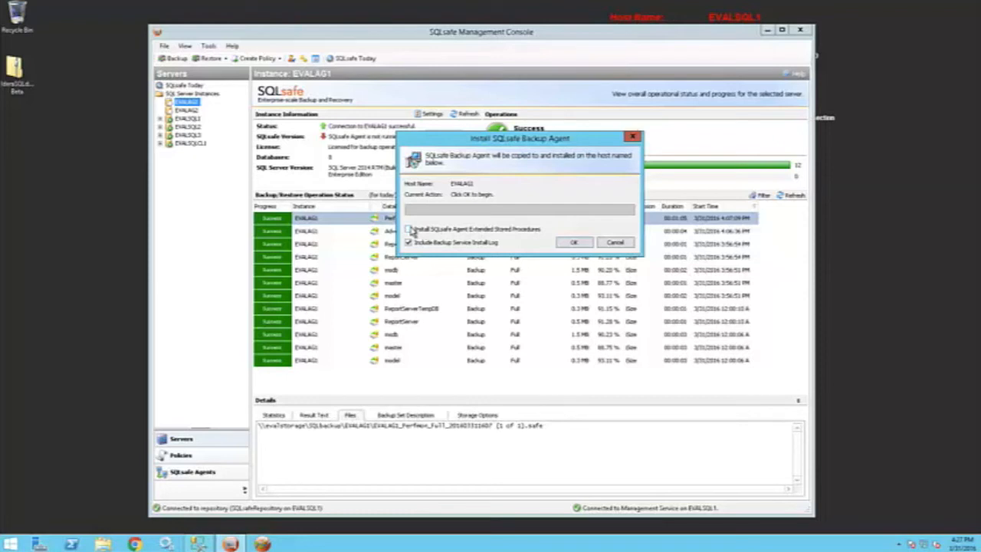
pyautogui.click(411, 231)
pyautogui.click(575, 243)
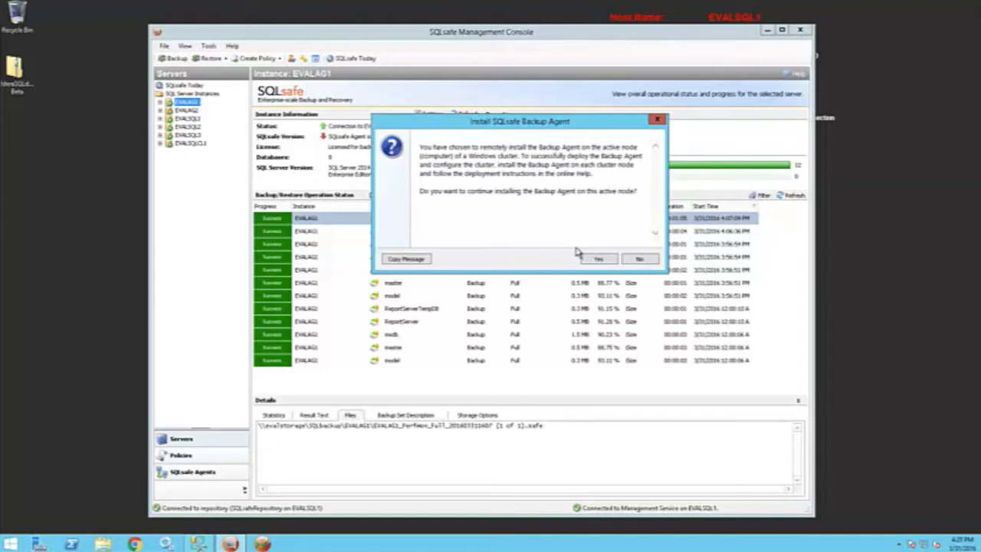
pyautogui.click(599, 259)
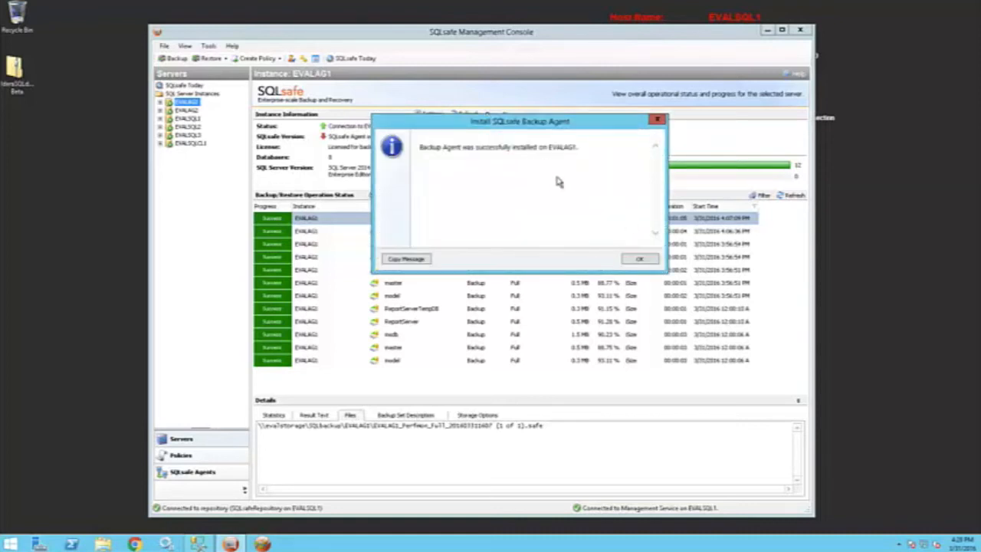
pyautogui.click(639, 260)
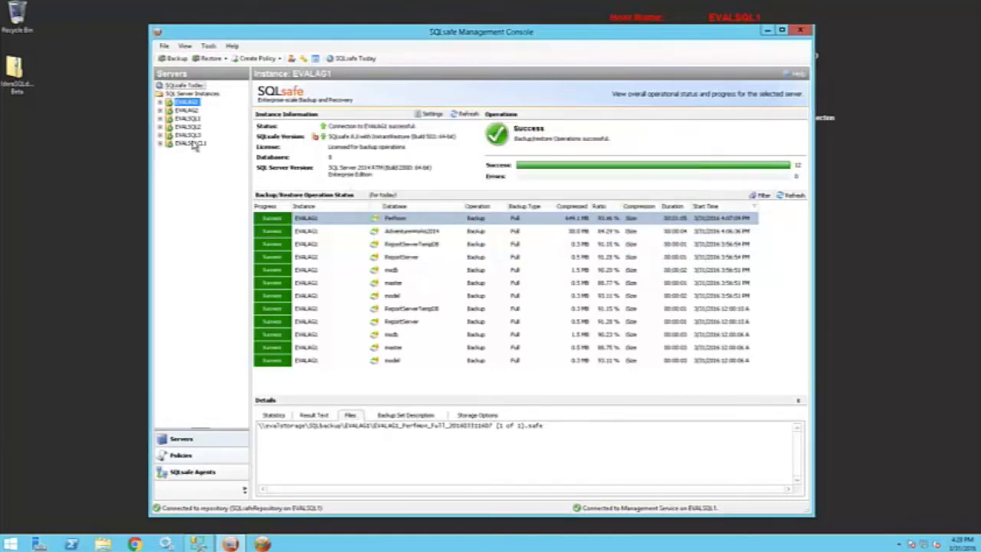
# Install the SQLsafe Backup Agent on EVALAG2, accepting installation on the active cluster node.
pyautogui.click(194, 113)
pyautogui.rightClick(195, 116)
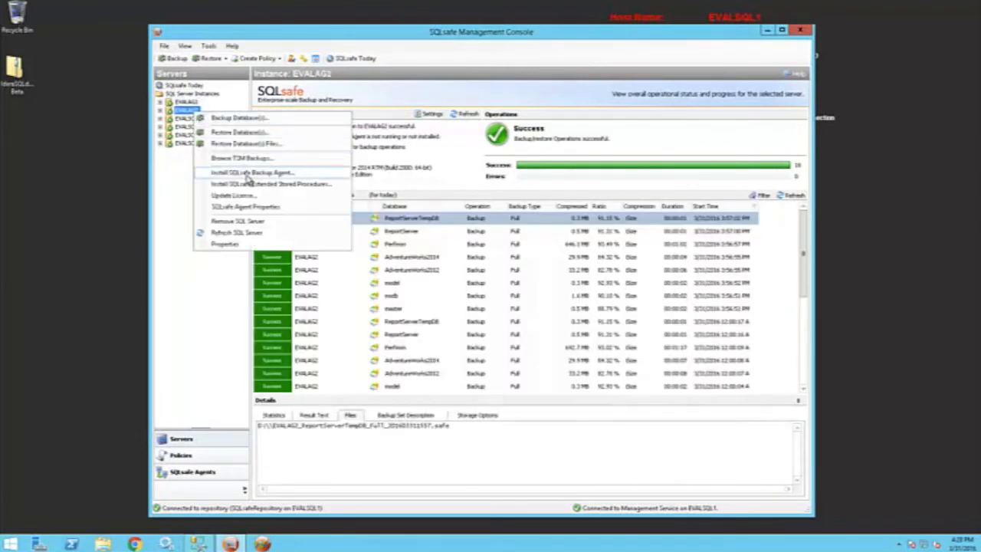
pyautogui.click(249, 174)
pyautogui.click(534, 320)
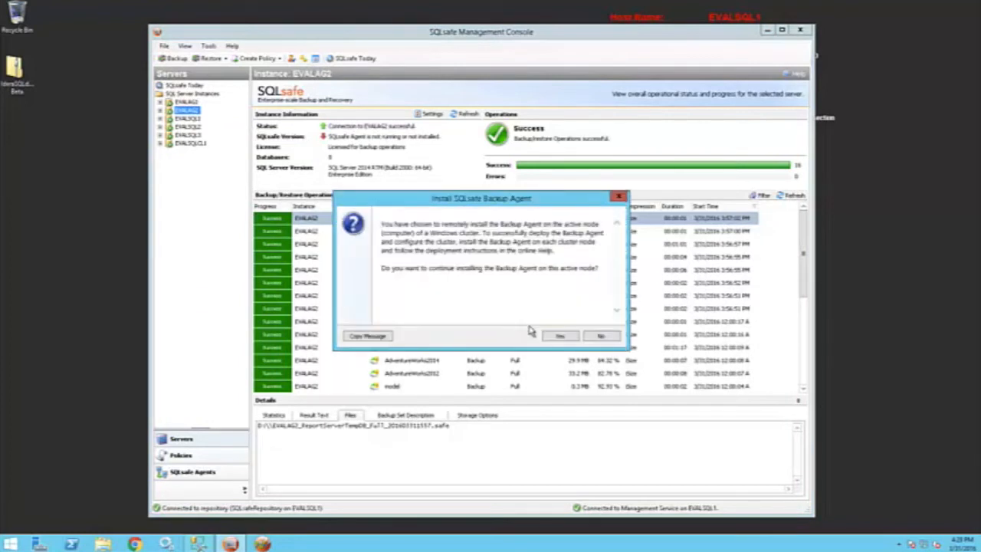
pyautogui.click(562, 337)
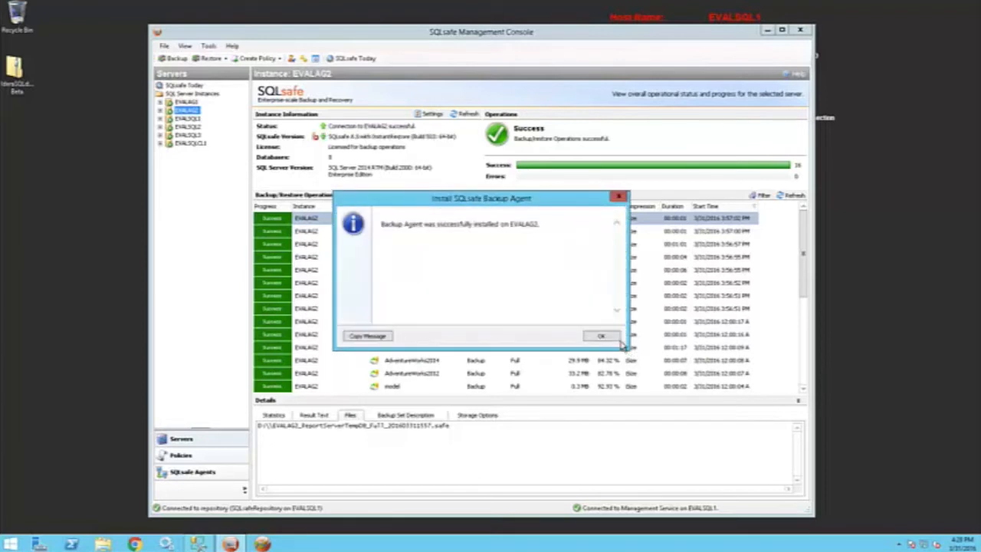
pyautogui.click(605, 337)
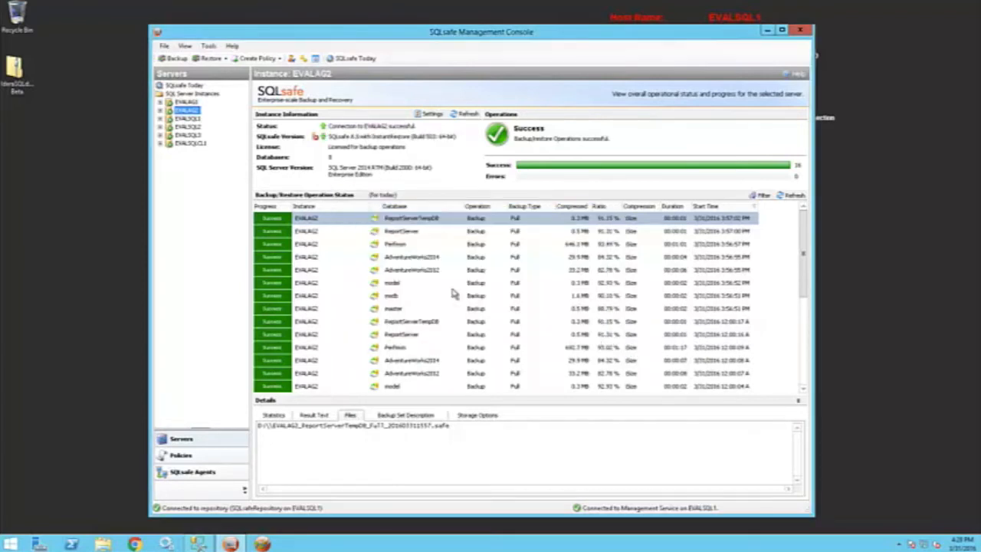
# View the agent settings for all servers and examine the SQLsafe Management Service in Windows Services.
pyautogui.click(194, 477)
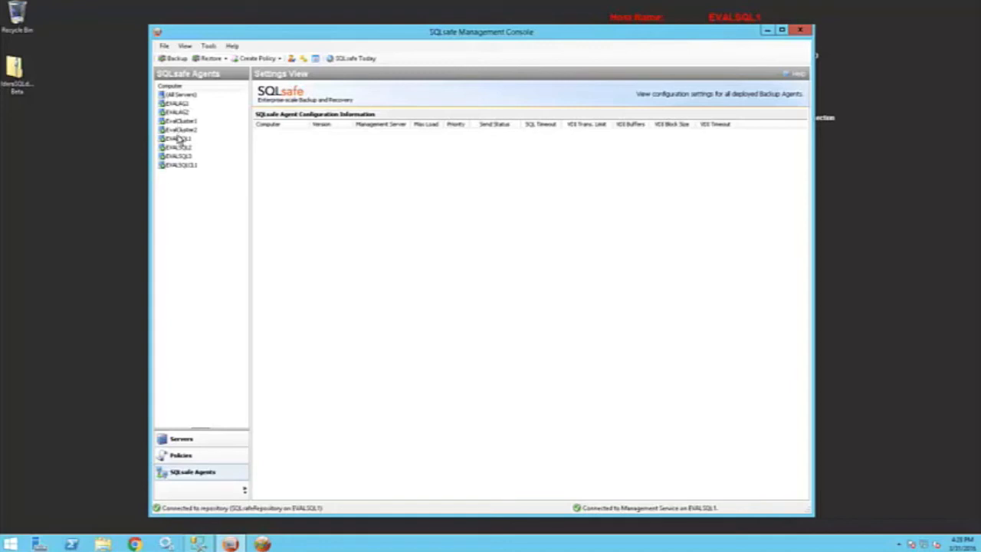
pyautogui.click(183, 94)
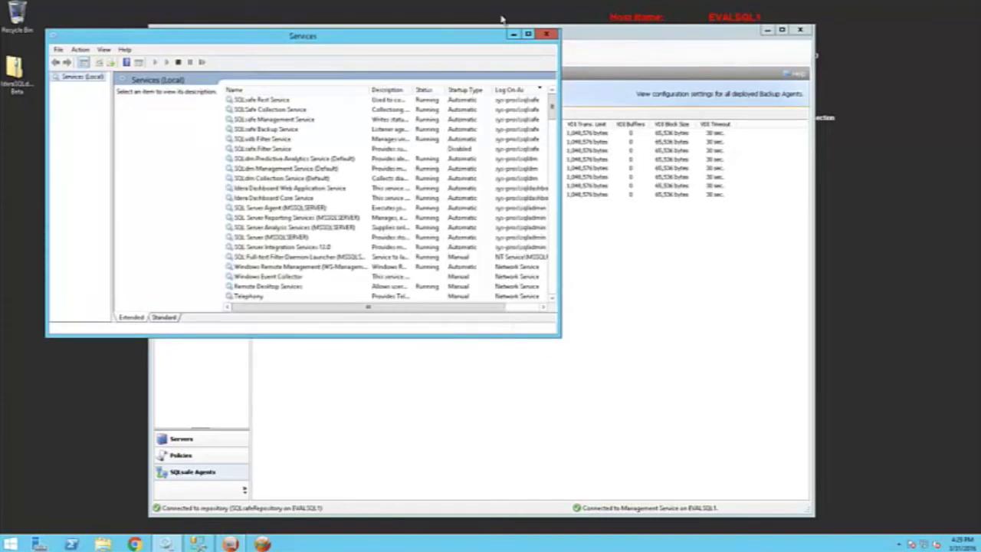
pyautogui.moveTo(470, 39); pyautogui.dragTo(602, 169)
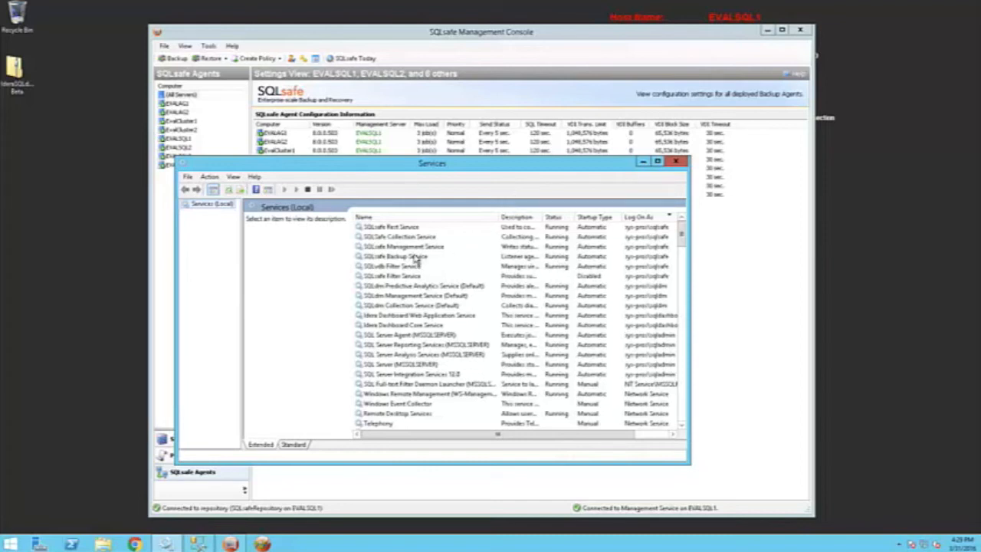
pyautogui.click(411, 249)
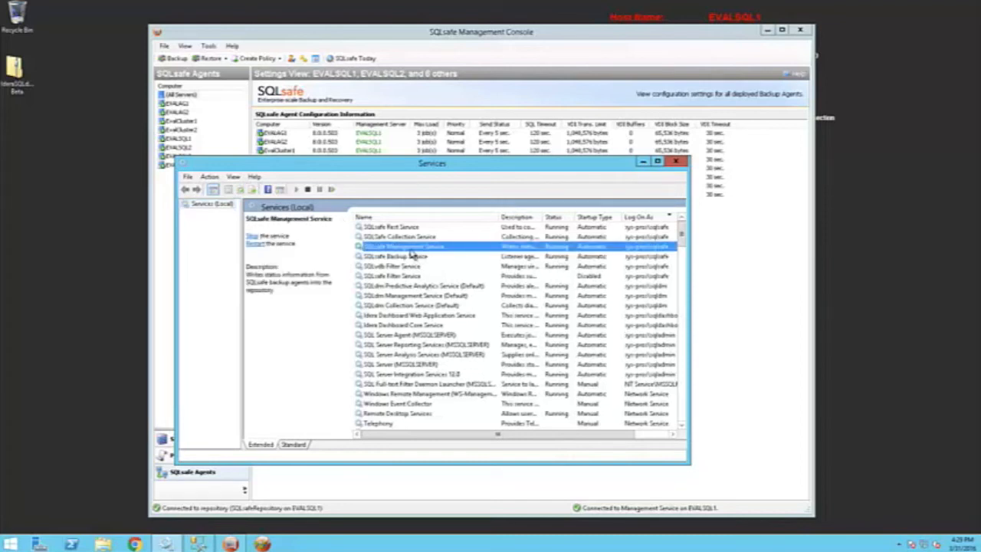
pyautogui.click(677, 164)
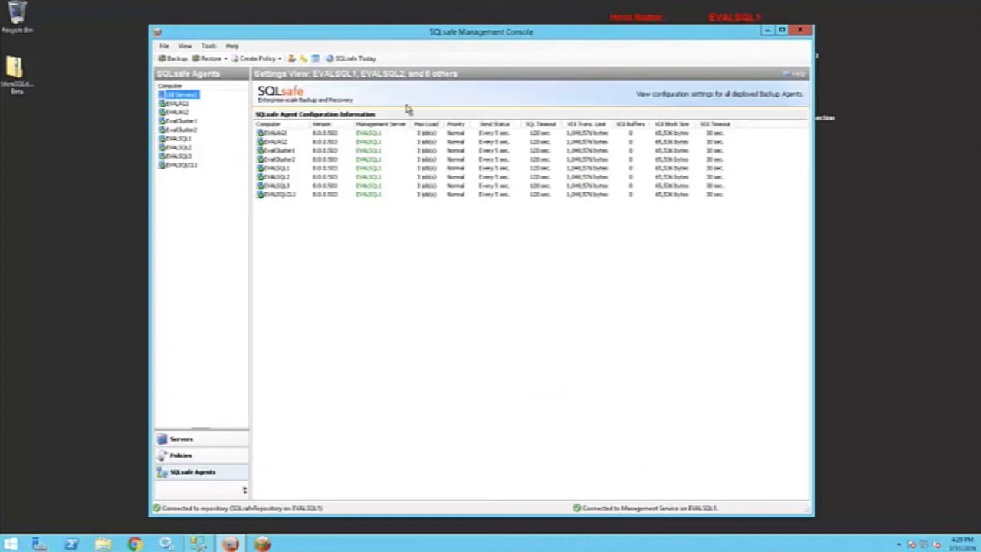
# Examine the management server and maximum load in EVALAG1's agent properties, discarding any changes.
pyautogui.click(375, 135)
pyautogui.doubleClick(374, 135)
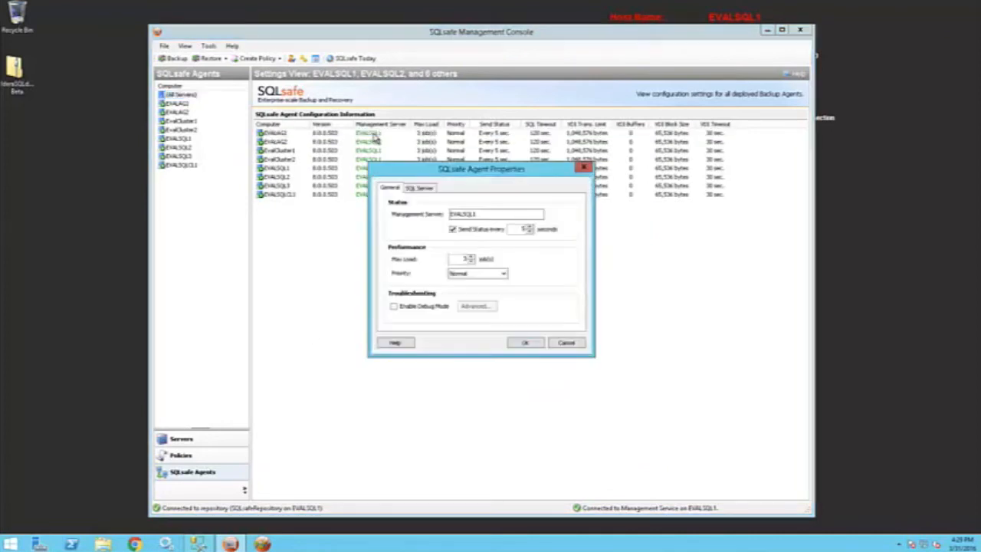
pyautogui.moveTo(493, 214); pyautogui.dragTo(420, 219)
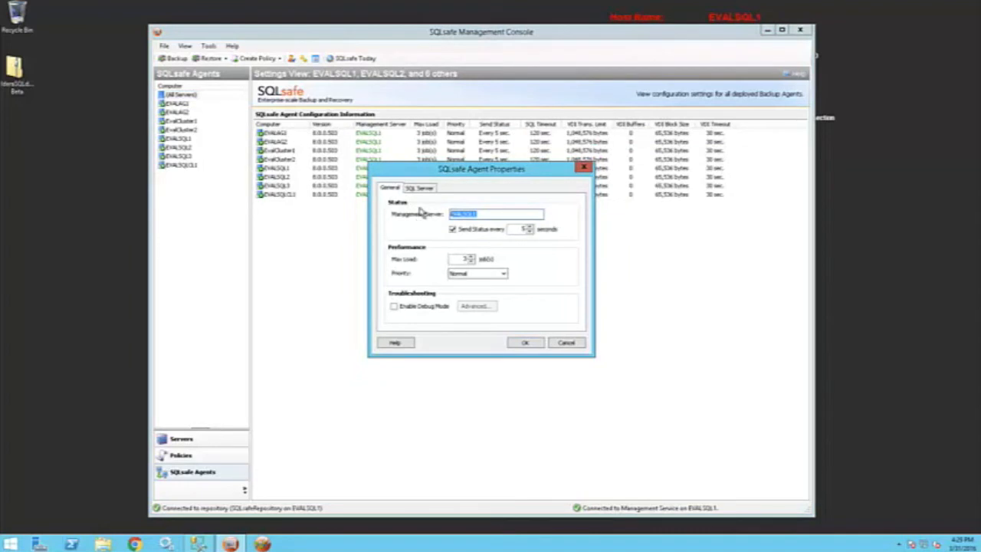
pyautogui.click(463, 259)
pyautogui.click(567, 343)
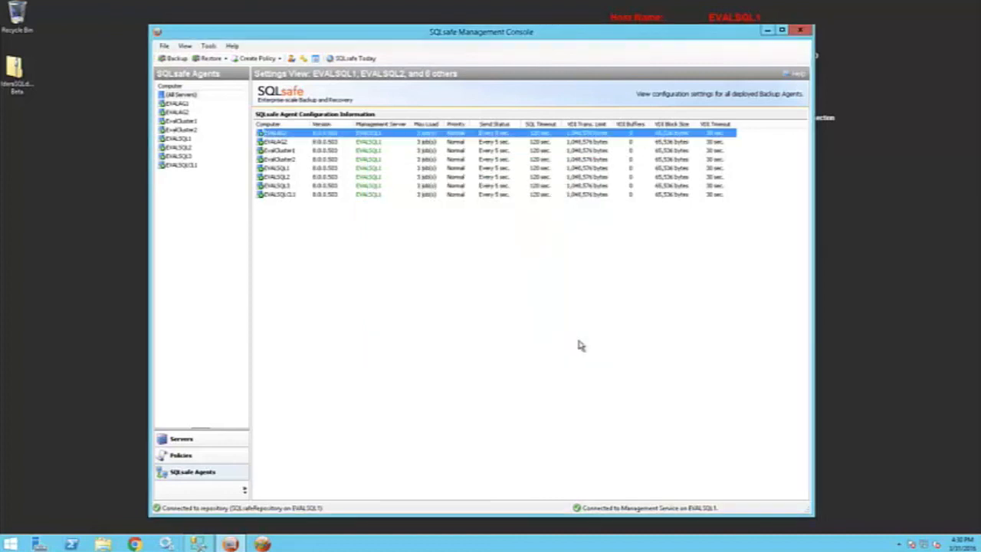